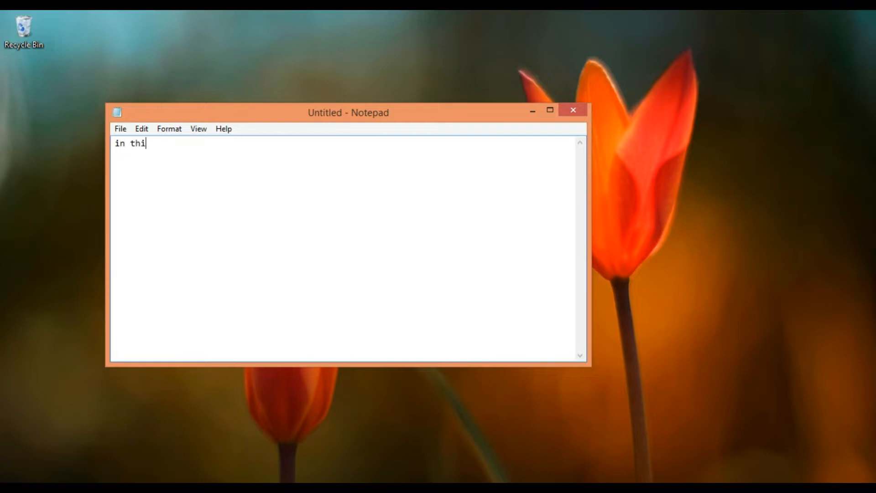
# Step: Write "in this video i will show you how to bulk upload dois to zotero and retrieve the bibliographic information..." and discard the note
pyautogui.write('video i will show ')
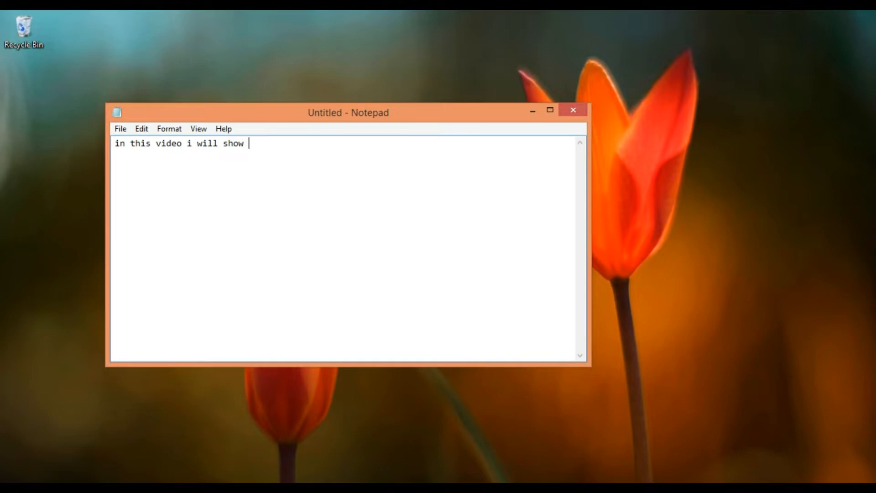
pyautogui.write('you how to bulk upload')
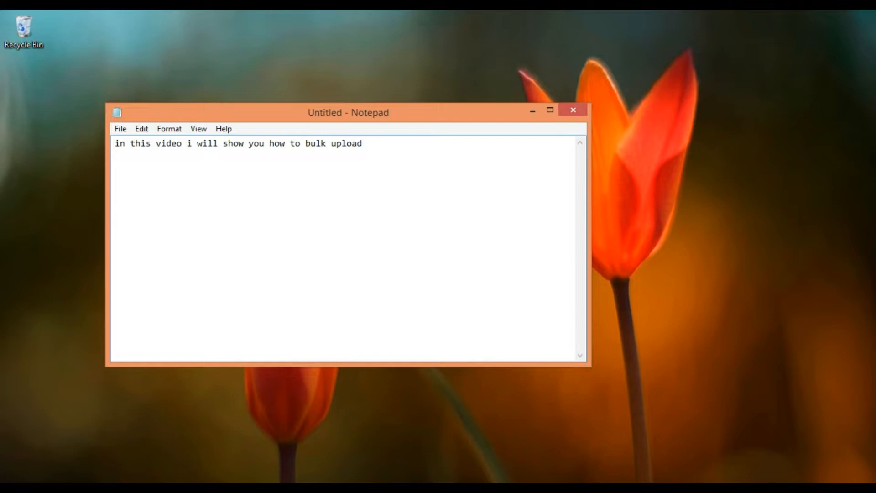
pyautogui.write(' dois to zotero and re')
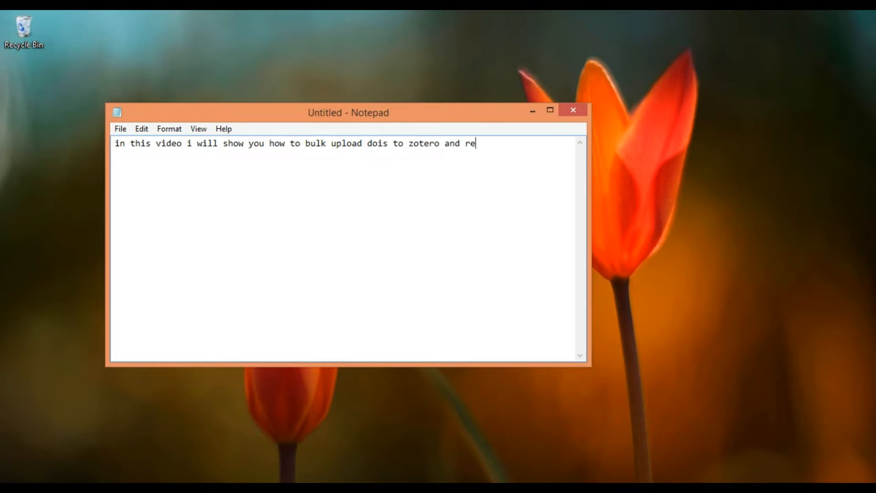
pyautogui.write('trieve the biblio')
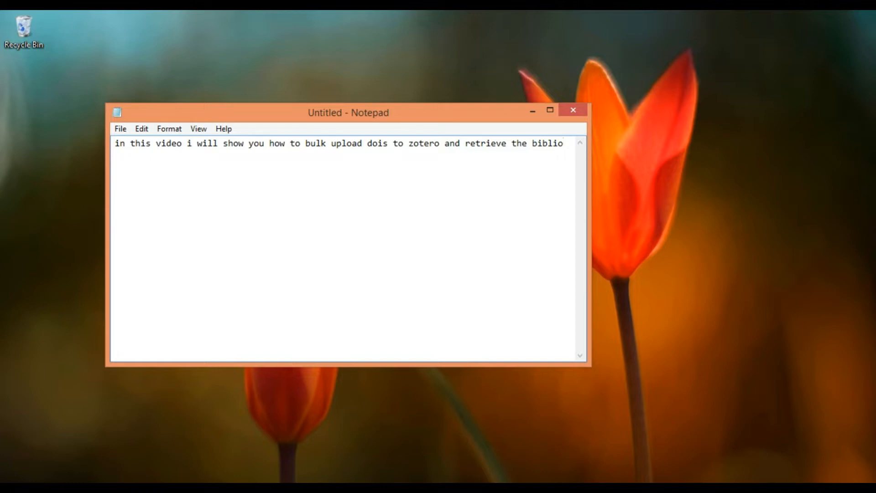
pyautogui.write('grap')
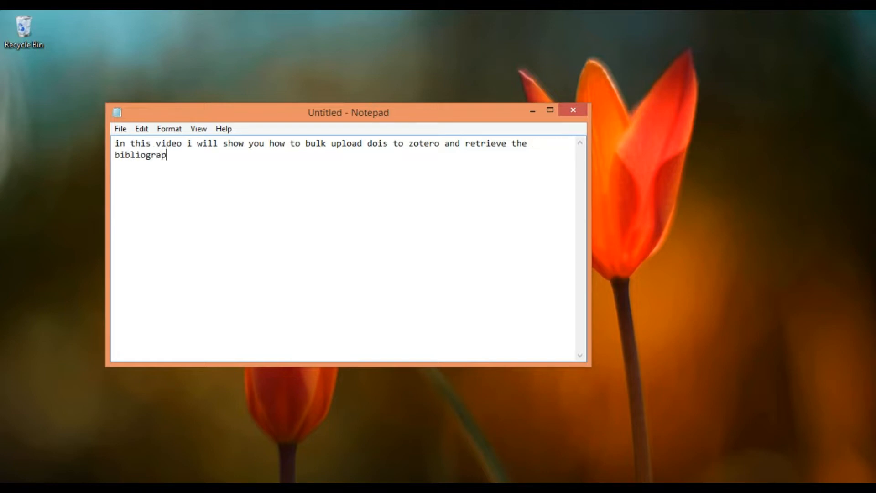
pyautogui.write('hic information...')
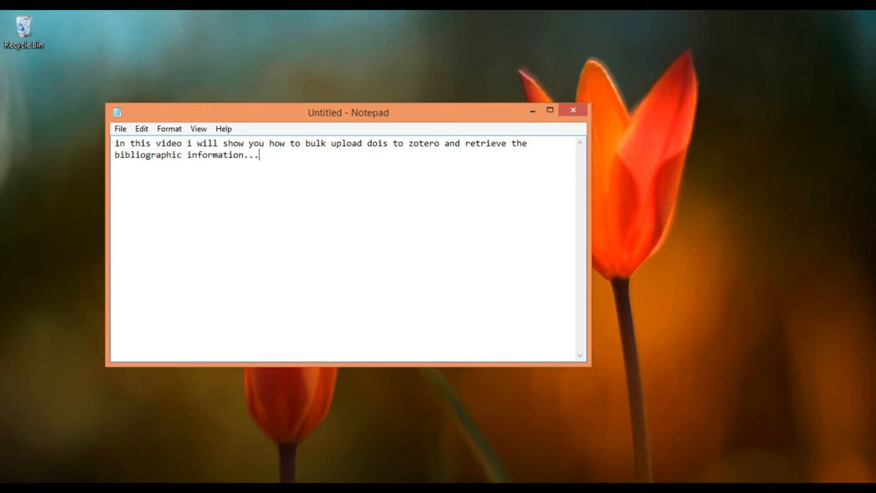
pyautogui.click(583, 112)
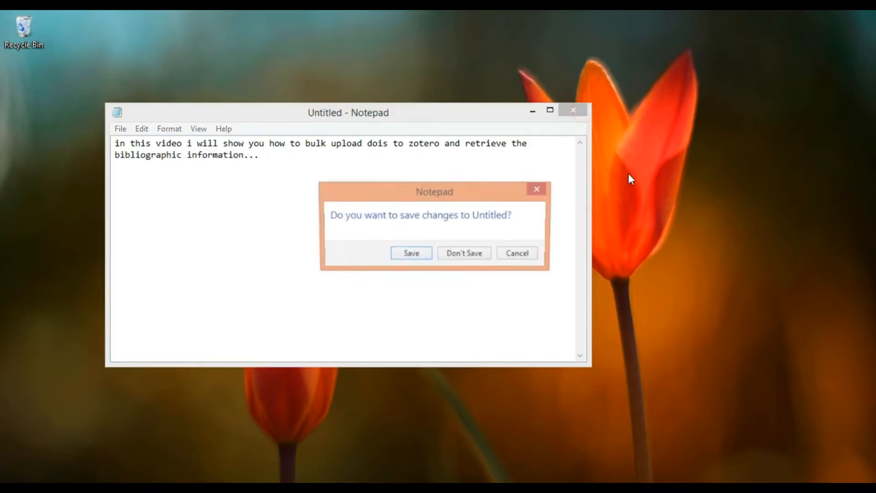
pyautogui.click(472, 255)
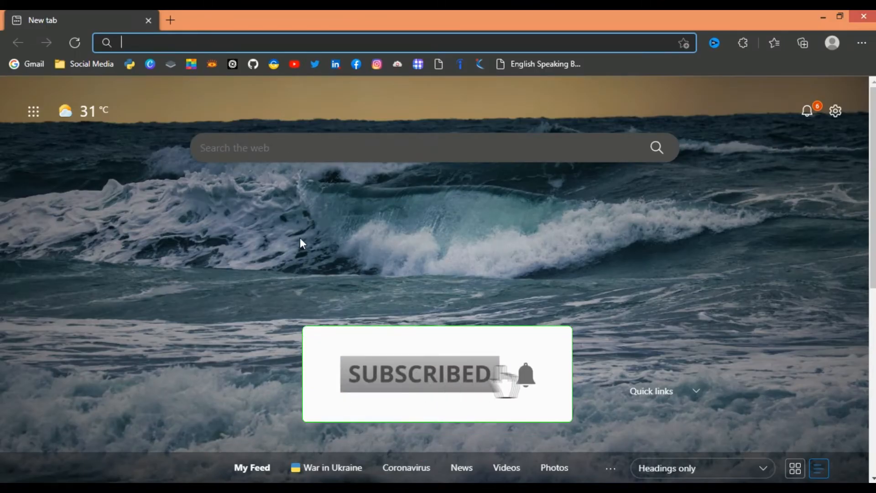
# Step: Search the web for "zotero" in the browser and open the official zotero.org website
pyautogui.write('zotr')
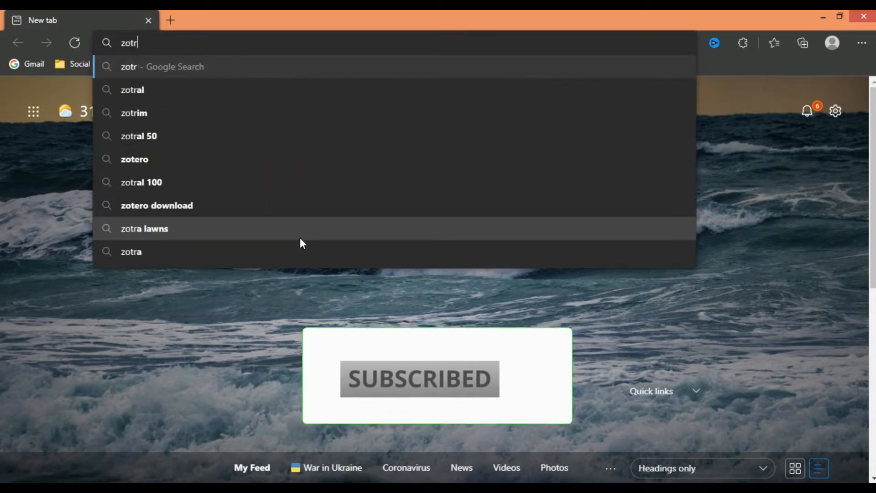
pyautogui.press('BackSpace')
pyautogui.write('ero')
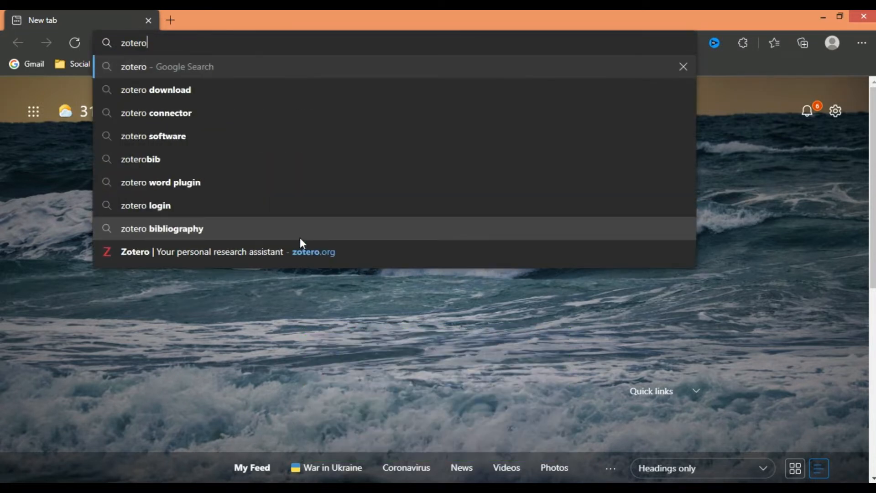
pyautogui.press('Return')
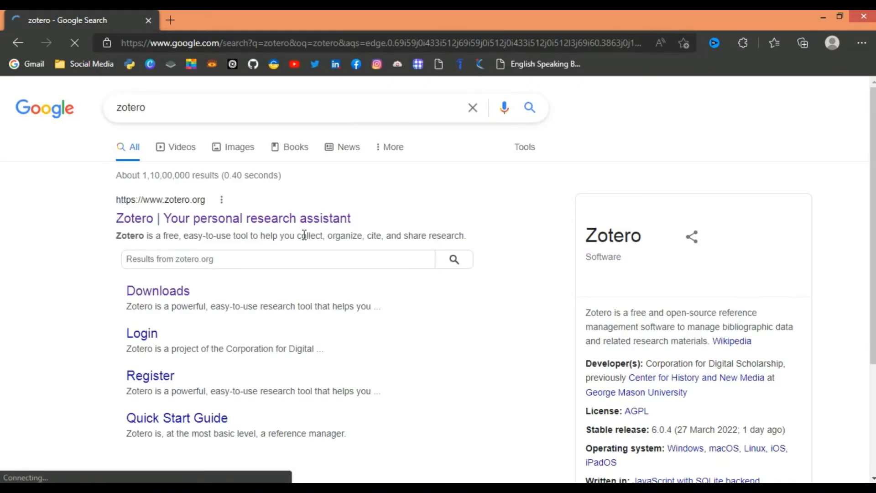
pyautogui.click(145, 219)
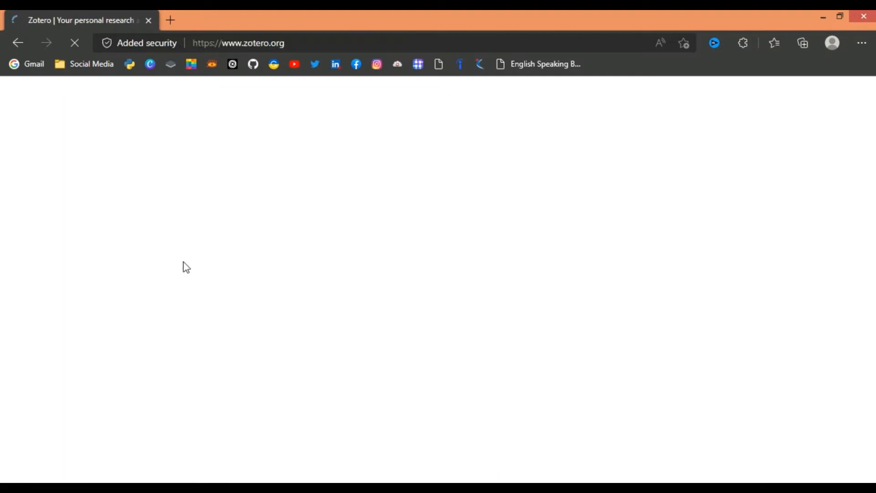
pyautogui.scroll(-3, 548, 279)
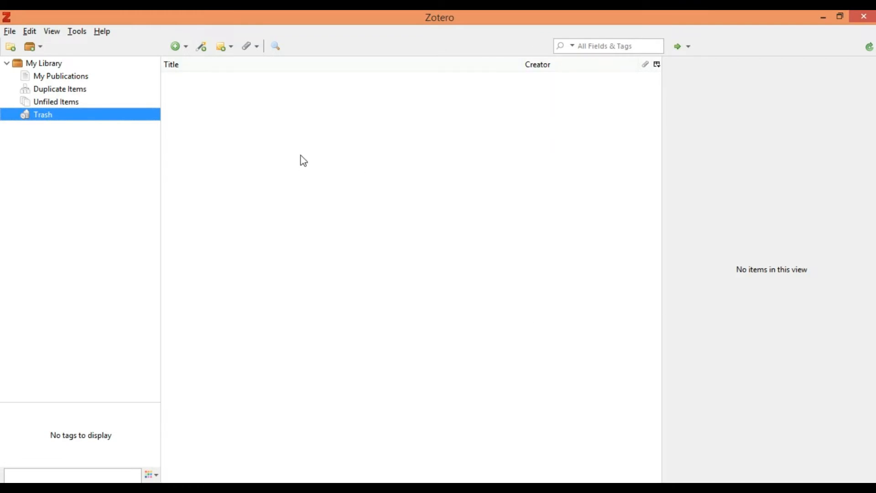
# Step: In the Zotero desktop app, look through My Publications, Duplicate Items, Unfiled Items, Trash and My Library, and browse the available commands
pyautogui.click(53, 76)
pyautogui.click(60, 89)
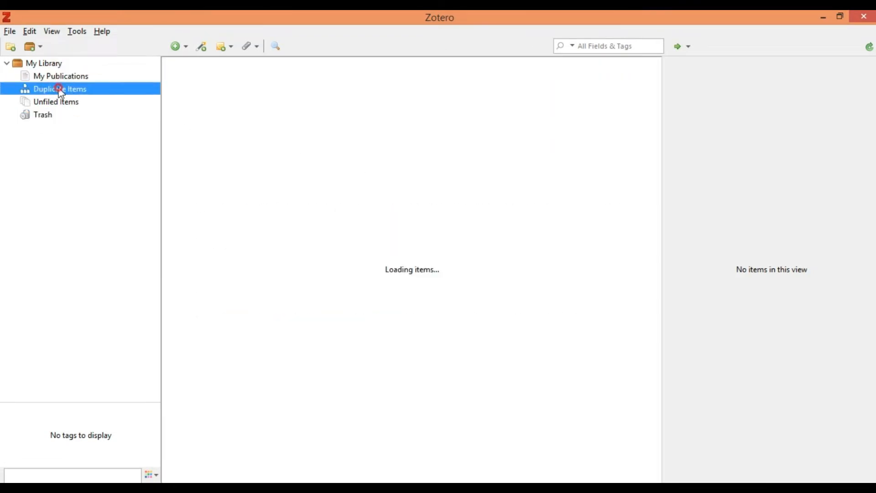
pyautogui.click(66, 103)
pyautogui.click(67, 116)
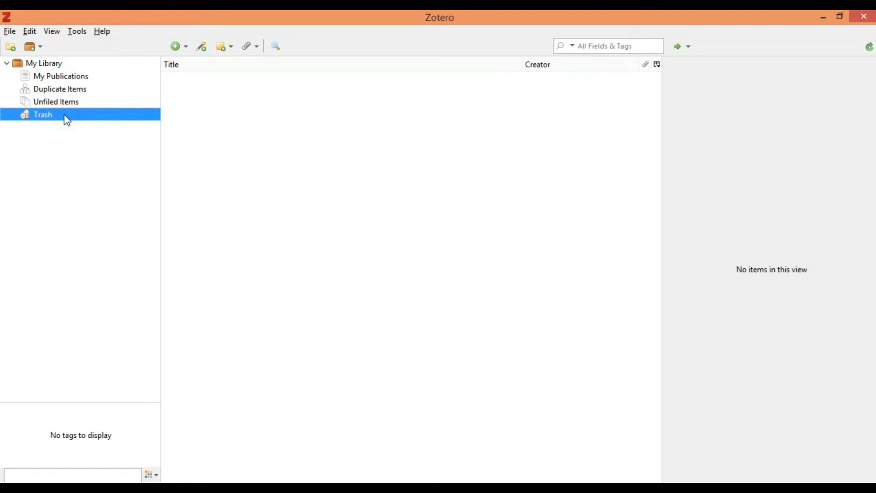
pyautogui.click(44, 65)
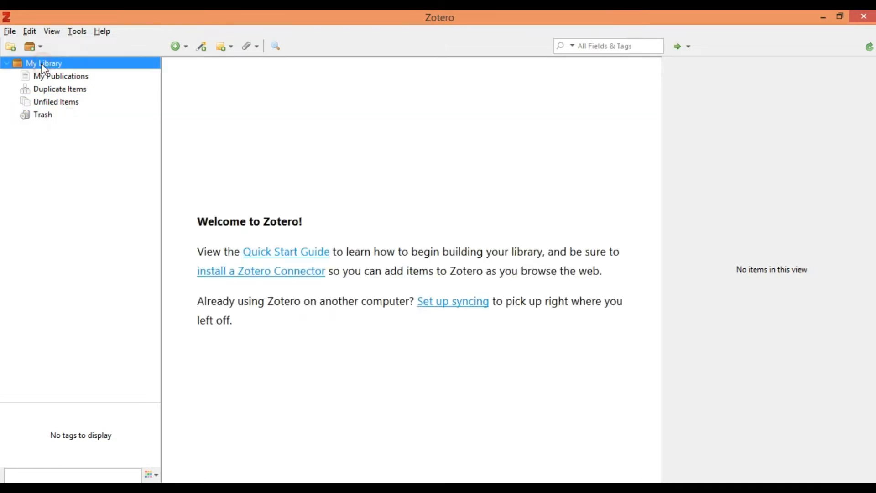
pyautogui.click(9, 31)
pyautogui.moveTo(30, 33)
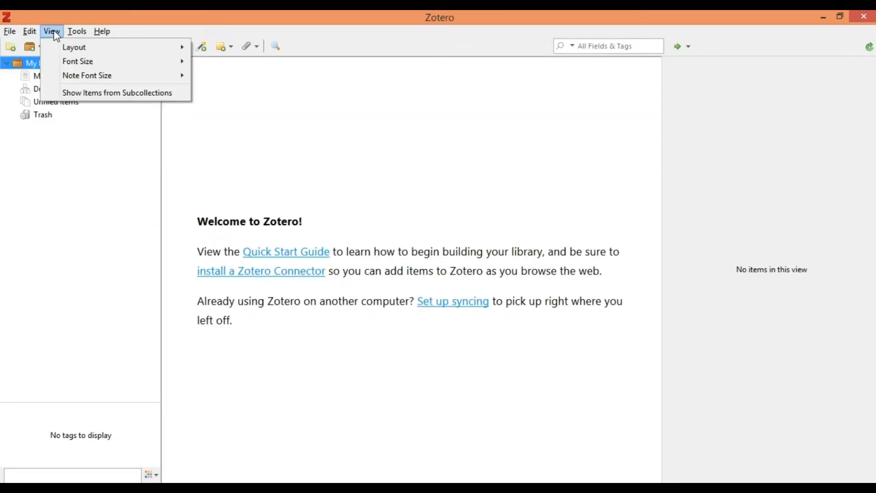
pyautogui.click(84, 206)
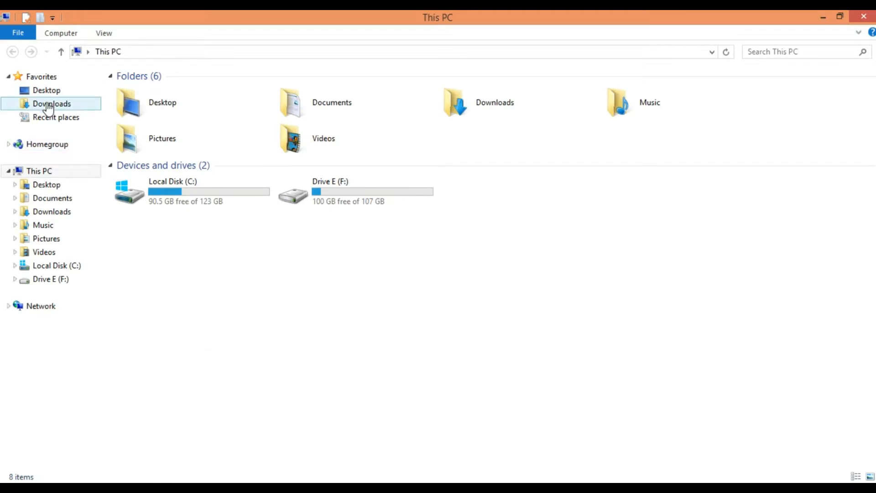
# Step: In File Explorer, open the dois text file from the Downloads folder
pyautogui.click(47, 104)
pyautogui.click(248, 249)
pyautogui.click(233, 139)
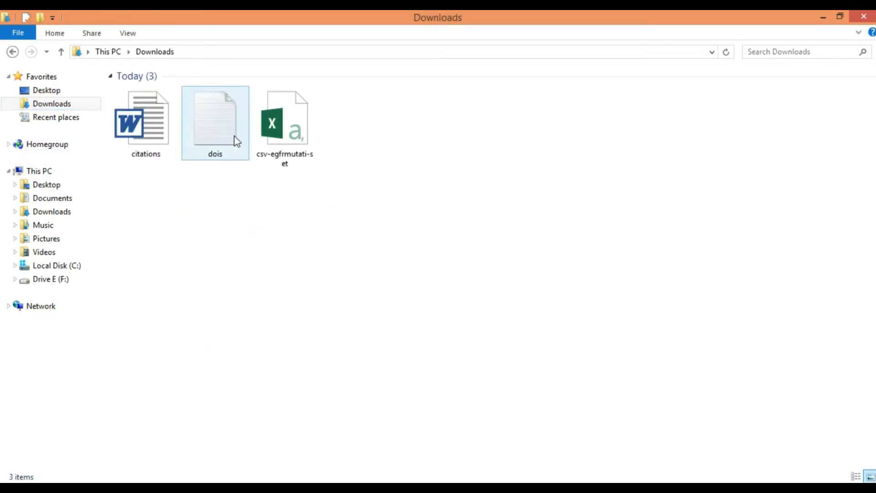
pyautogui.doubleClick(228, 131)
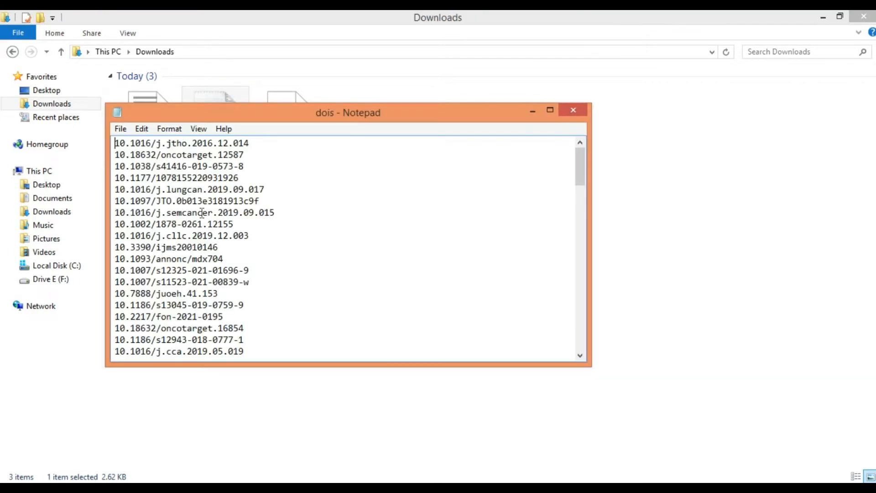
# Step: Look through the list of DOIs, copy all of them, and close the file
pyautogui.scroll(-20, 202, 212)
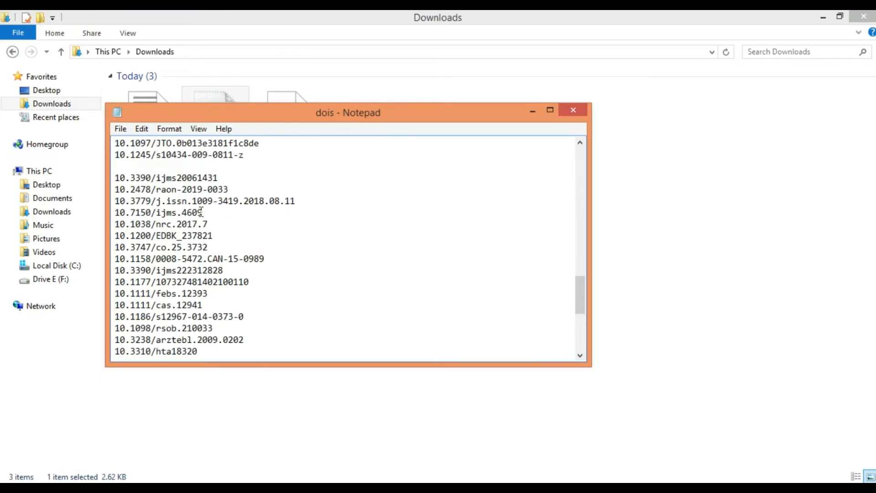
pyautogui.scroll(20, 202, 213)
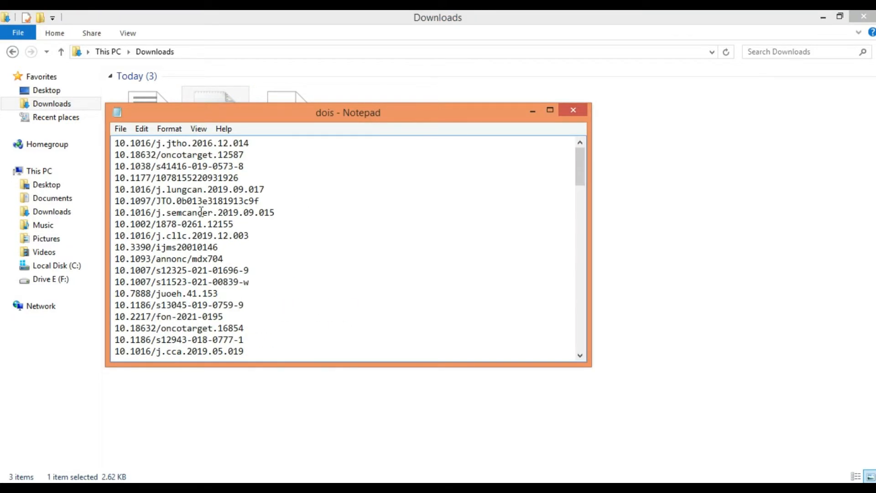
pyautogui.click(155, 178)
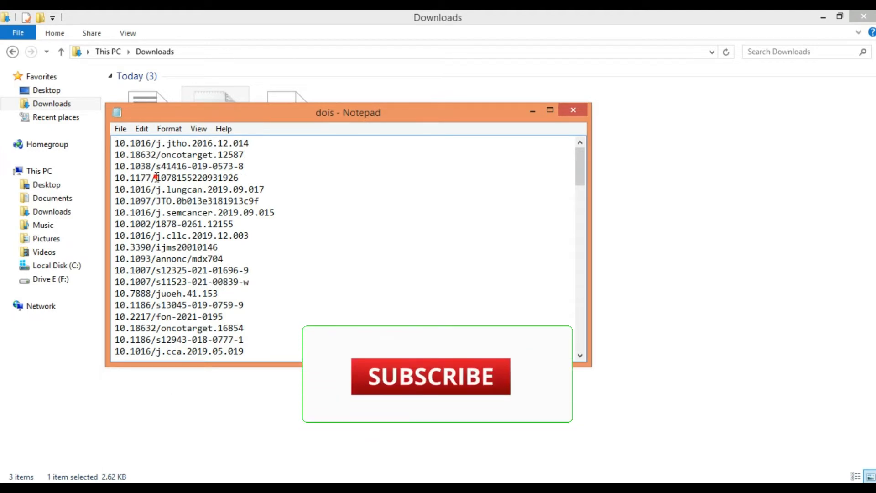
pyautogui.hotkey('ctrl', 'a')
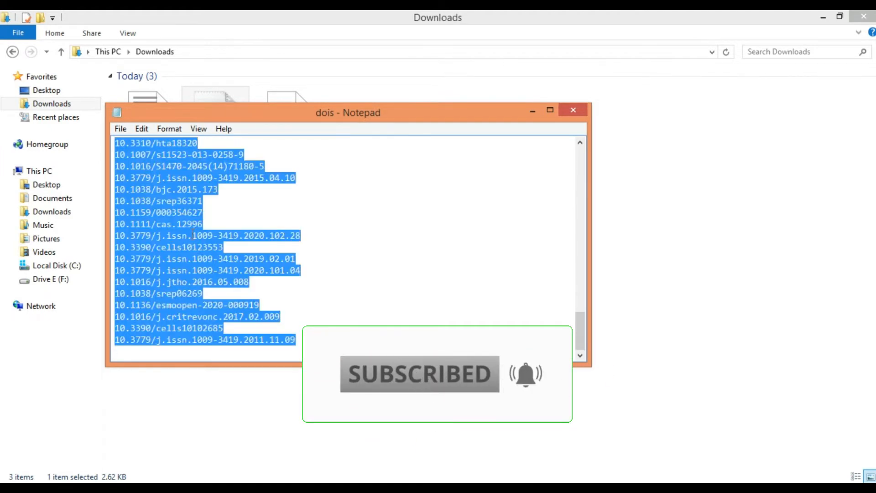
pyautogui.hotkey('alt', 'F4')
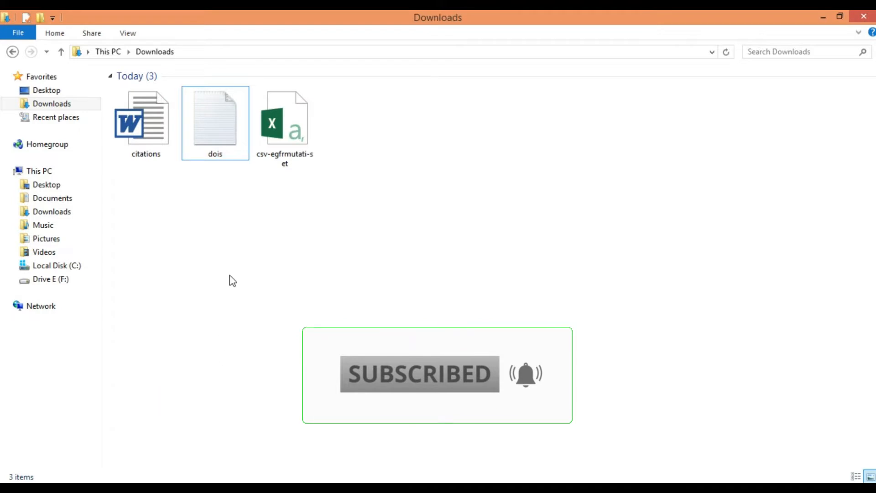
# Step: Switch back to Zotero and create a new collection named "dois" in My Library
pyautogui.click(428, 488)
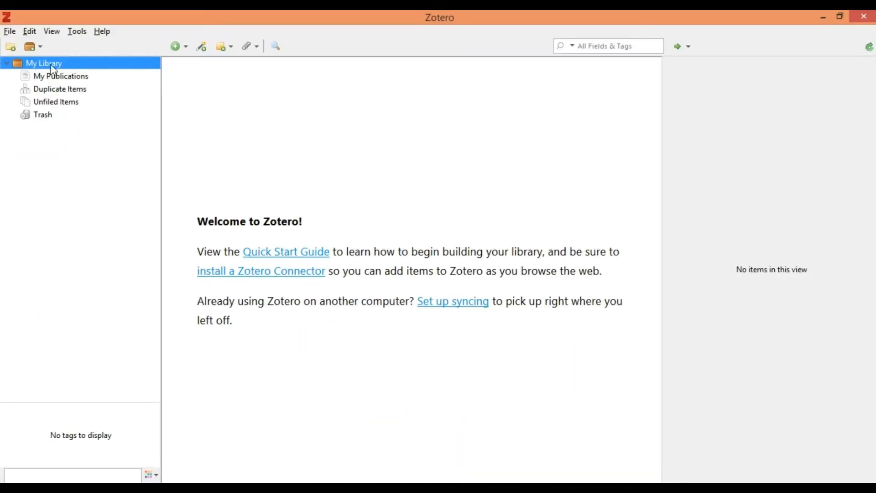
pyautogui.click(11, 47)
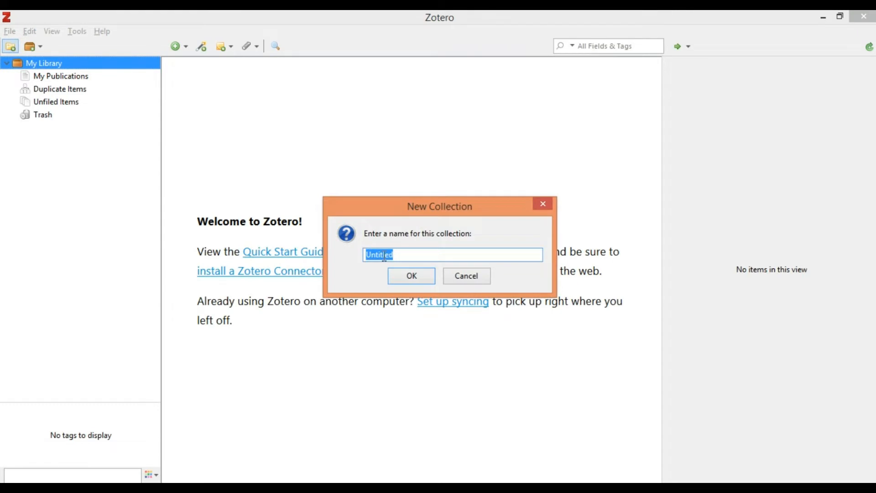
pyautogui.write('dois')
pyautogui.click(421, 281)
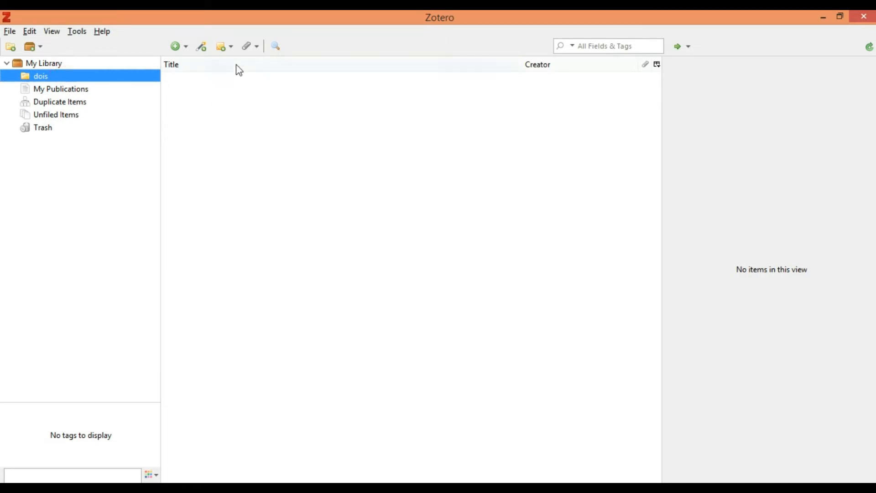
# Step: Add items by identifier to the dois collection by pasting the copied DOI list and running the lookup
pyautogui.click(206, 49)
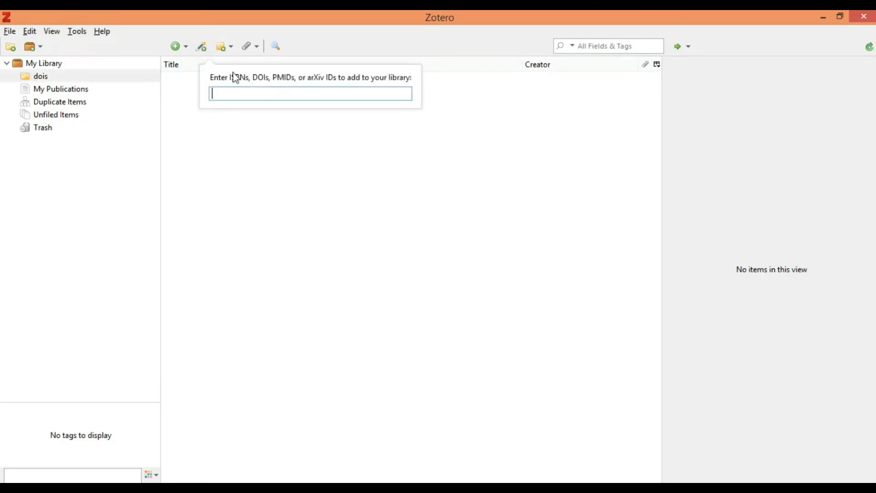
pyautogui.hotkey('ctrl', 'v')
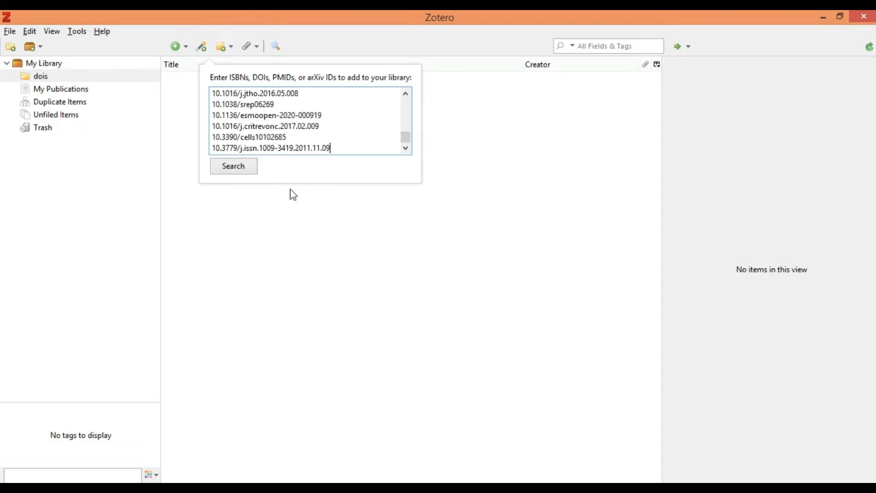
pyautogui.click(244, 169)
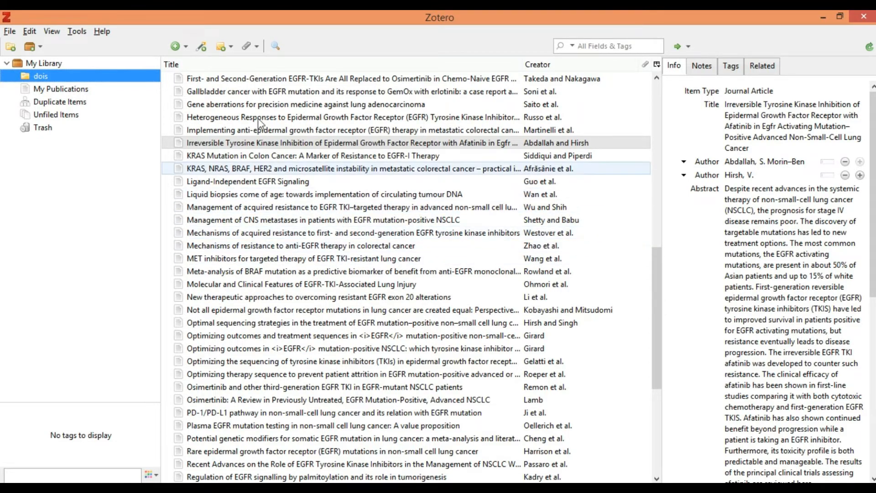
# Step: Review the imported articles in the dois collection, selecting them all and viewing the details of individual entries
pyautogui.scroll(12, 345, 165)
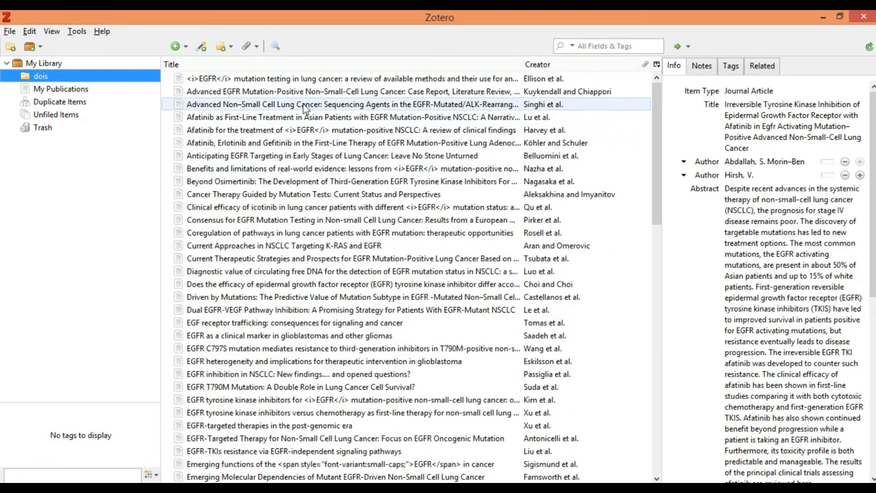
pyautogui.click(353, 78)
pyautogui.hotkey('ctrl', 'a')
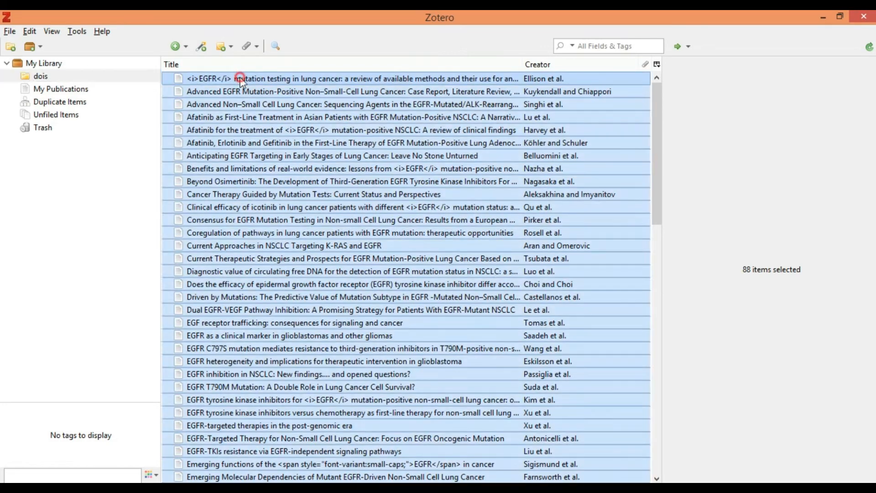
pyautogui.click(205, 78)
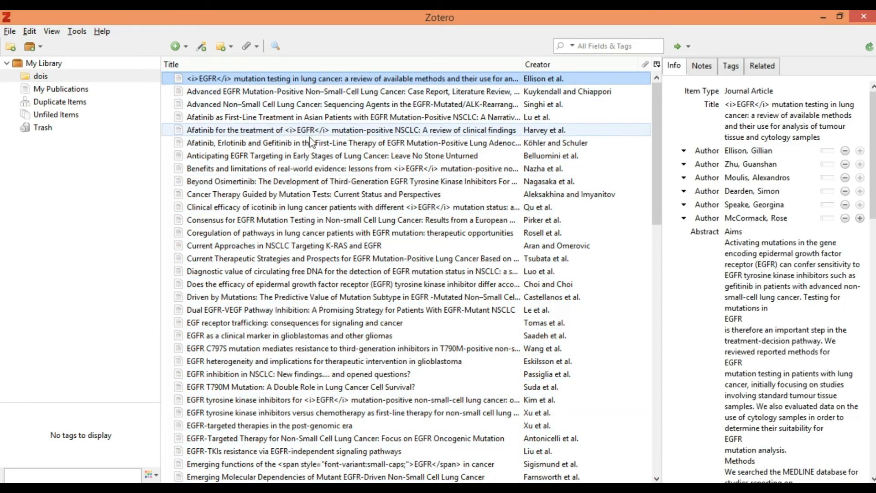
pyautogui.click(608, 155)
pyautogui.click(99, 74)
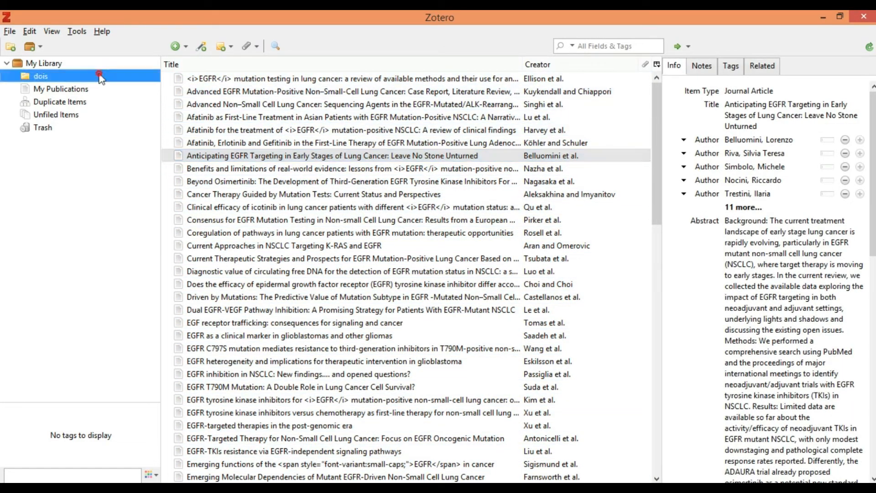
# Step: With the dois collection selected, set up a library export in CSV format with Unicode (UTF-8) character encoding
pyautogui.click(246, 79)
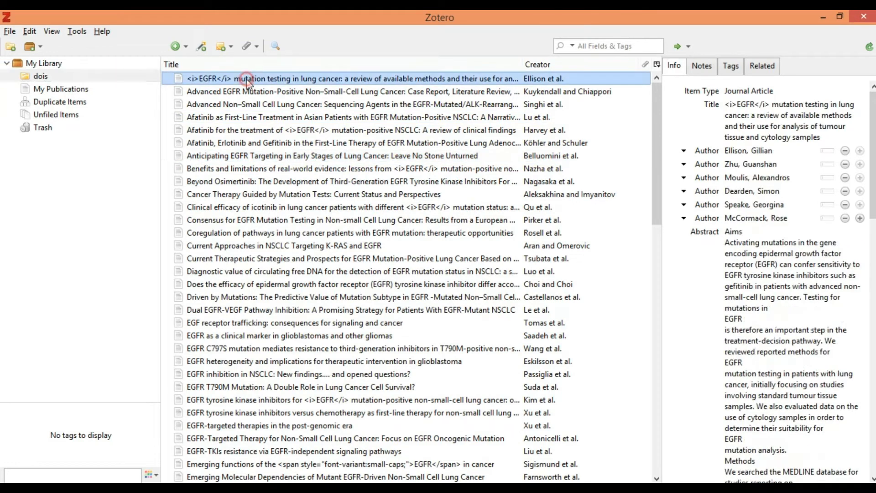
pyautogui.click(109, 79)
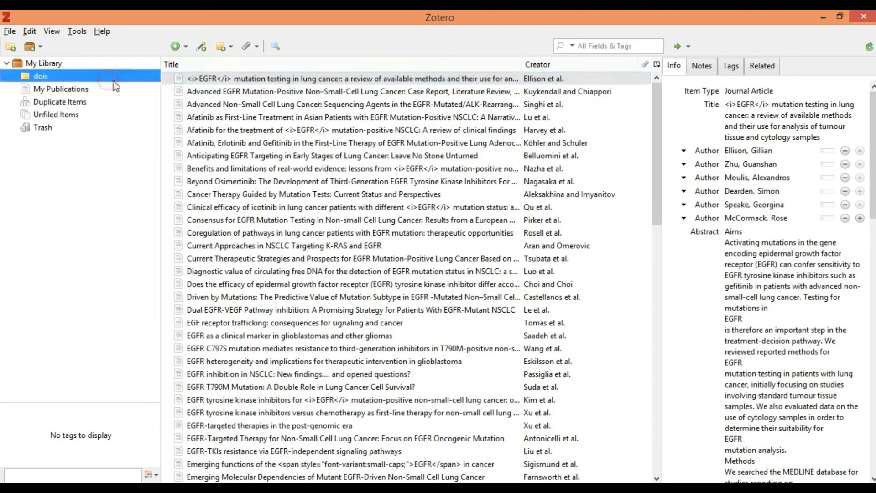
pyautogui.click(10, 31)
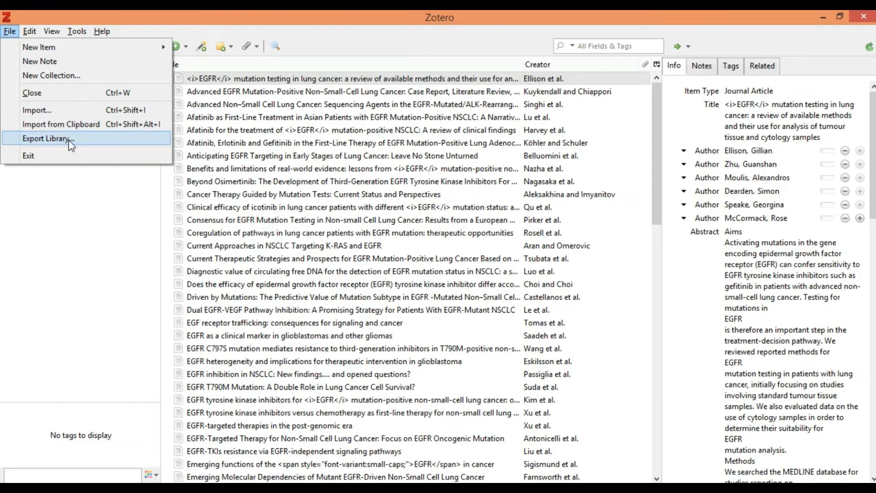
pyautogui.click(55, 138)
pyautogui.click(432, 209)
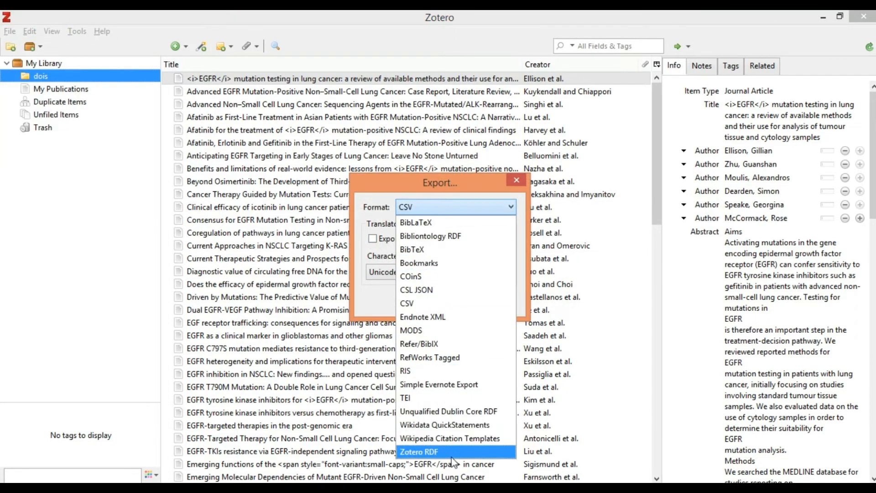
pyautogui.click(422, 303)
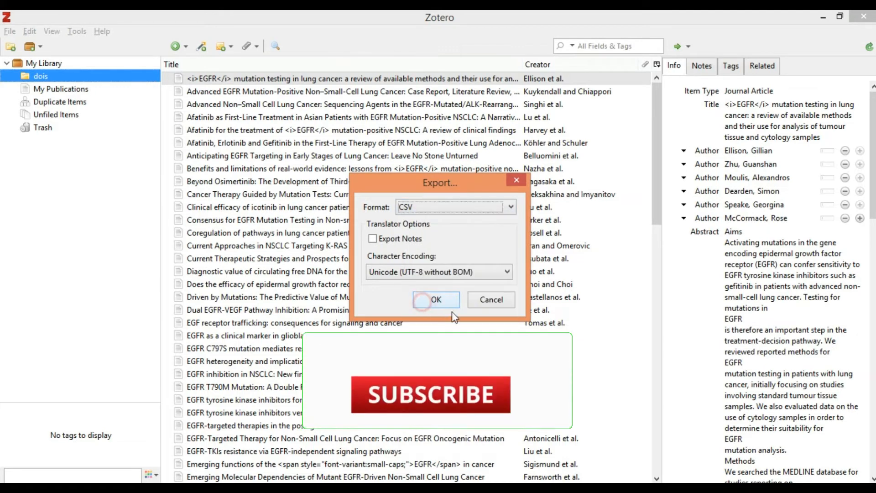
pyautogui.click(475, 272)
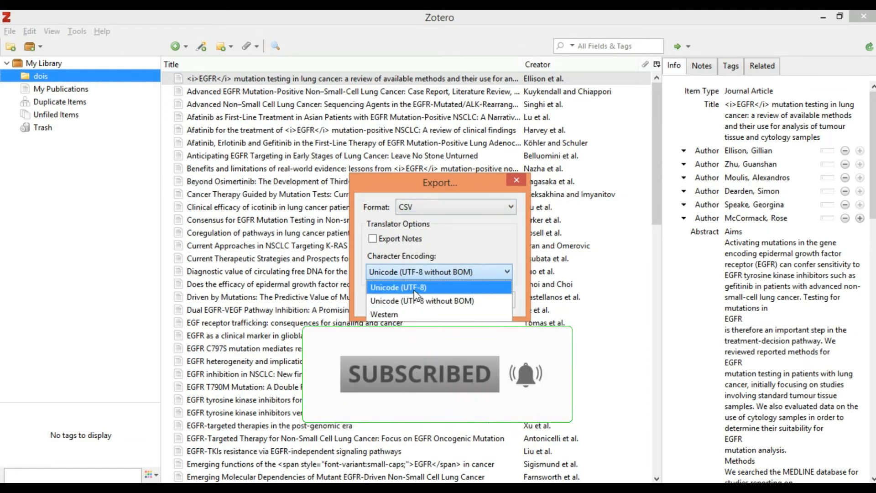
pyautogui.click(401, 287)
pyautogui.click(446, 299)
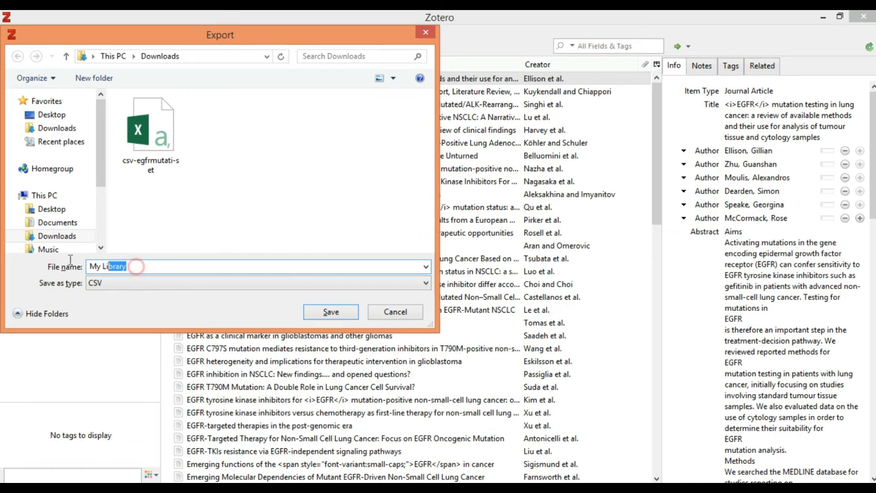
# Step: Name the export file dois and save it in the Downloads folder
pyautogui.write('dois')
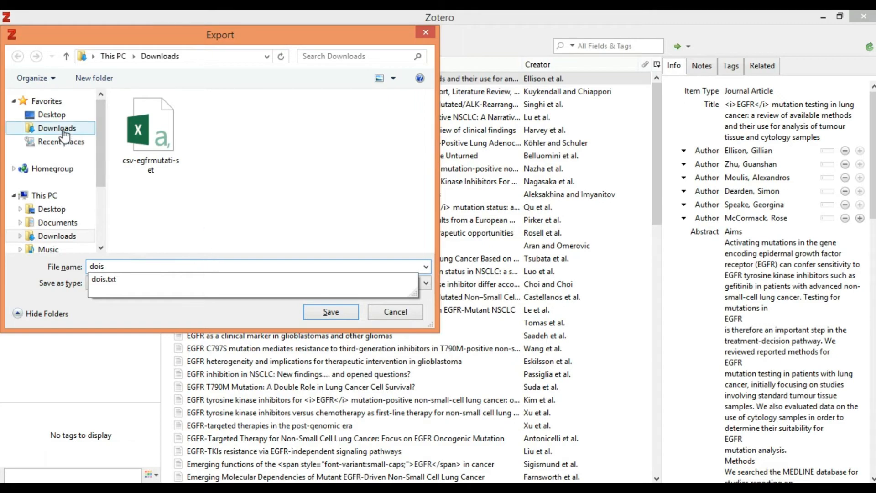
pyautogui.click(65, 133)
pyautogui.click(339, 312)
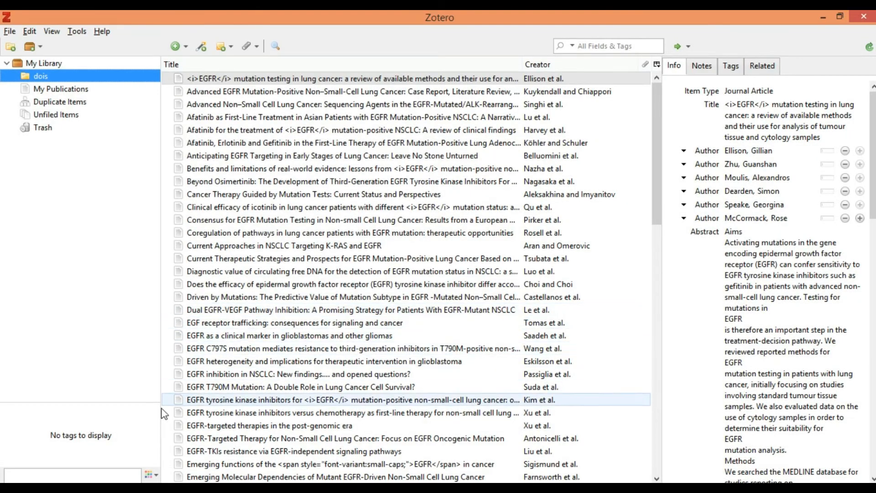
# Step: Switch to the Downloads folder, open the exported dois CSV file in Excel, and look through its article rows
pyautogui.click(114, 488)
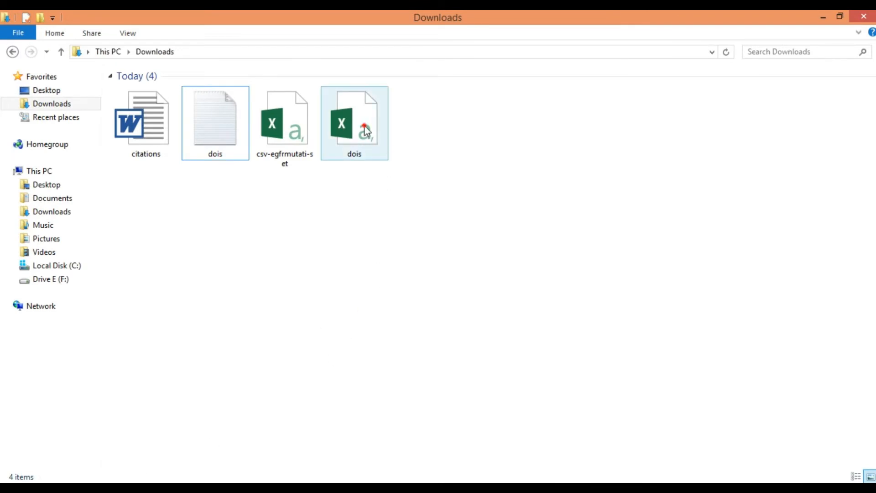
pyautogui.doubleClick(365, 130)
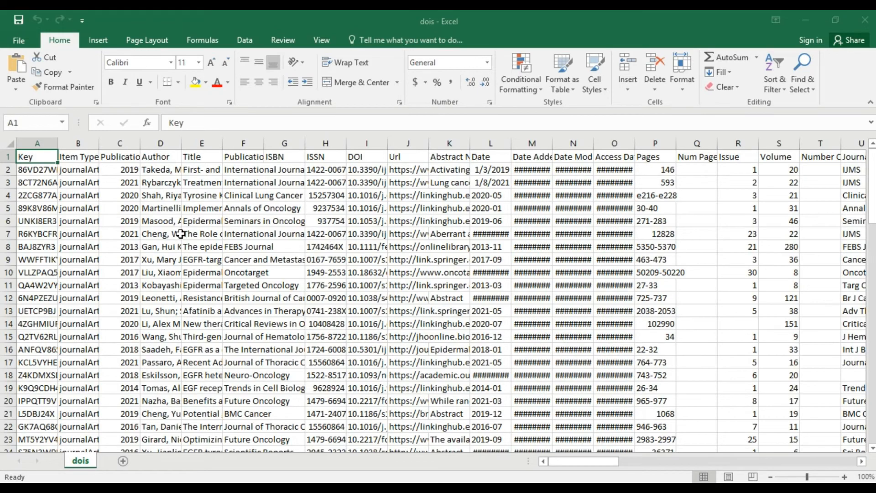
pyautogui.click(161, 185)
pyautogui.scroll(-19, 205, 228)
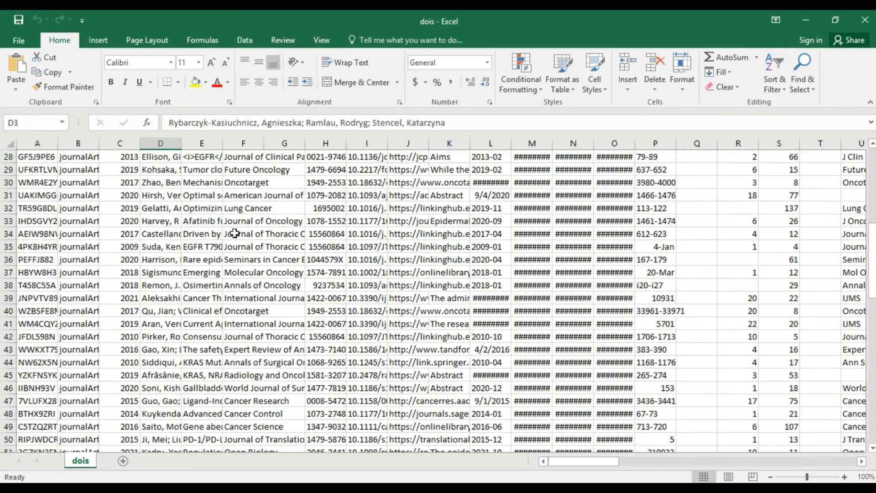
pyautogui.scroll(-6, 249, 233)
pyautogui.scroll(18, 249, 233)
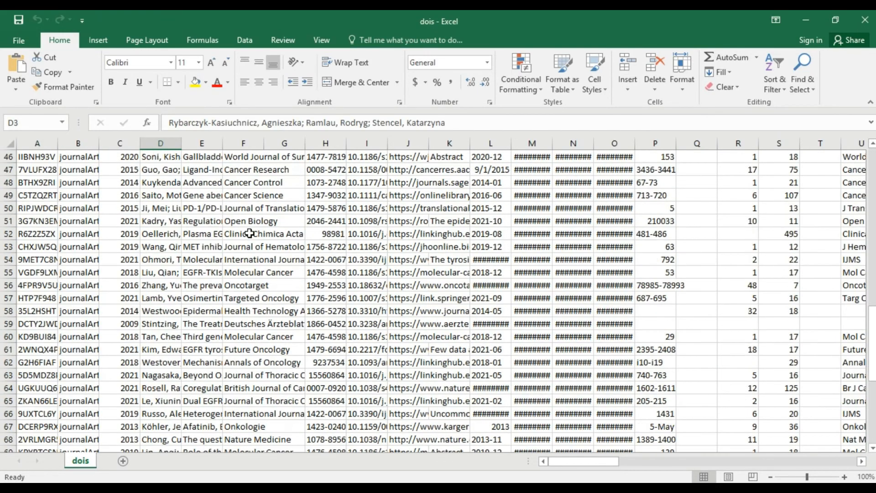
pyautogui.scroll(7, 250, 233)
# Step: Go through the field names in the header row from Publication Year across to Interviewer
pyautogui.click(123, 156)
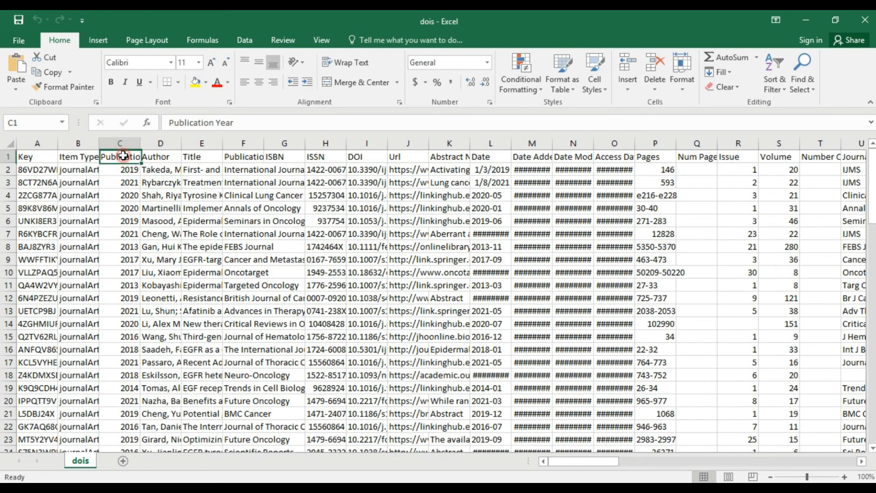
pyautogui.press('Right')
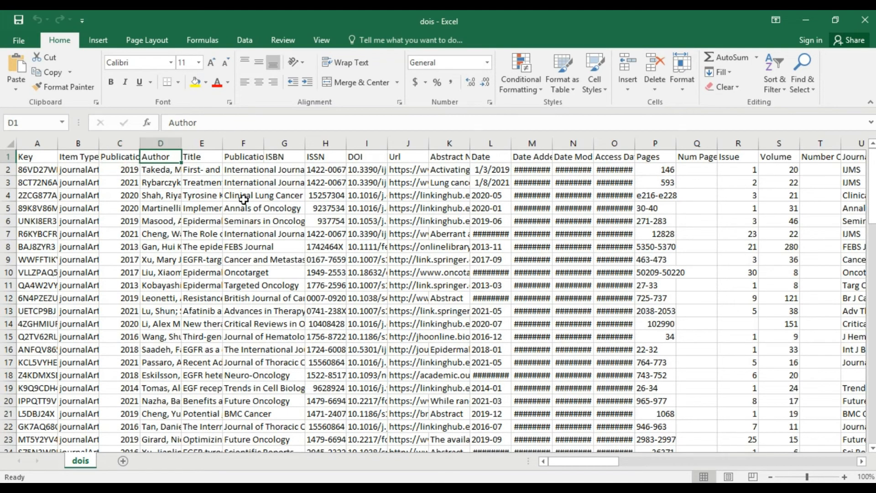
pyautogui.press('Right')
pyautogui.press('Right')
pyautogui.press('Right')
pyautogui.press('Right')
pyautogui.press('Right')
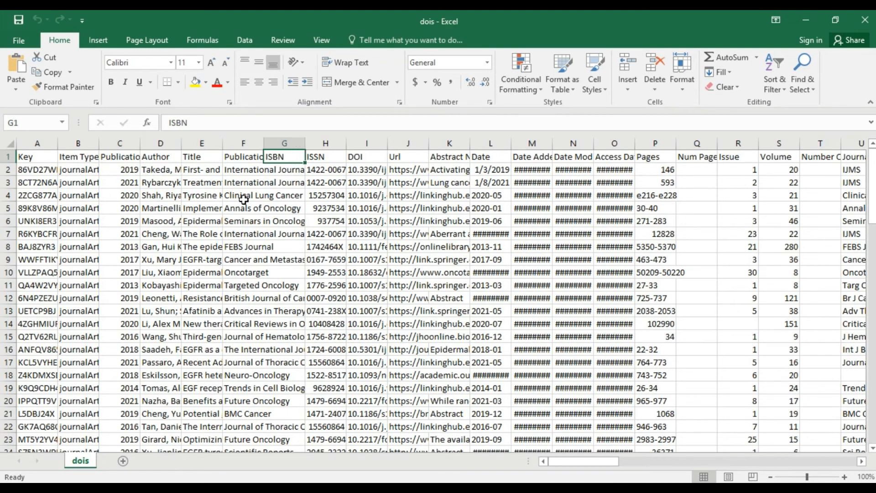
pyautogui.press('Right')
pyautogui.press('Right')
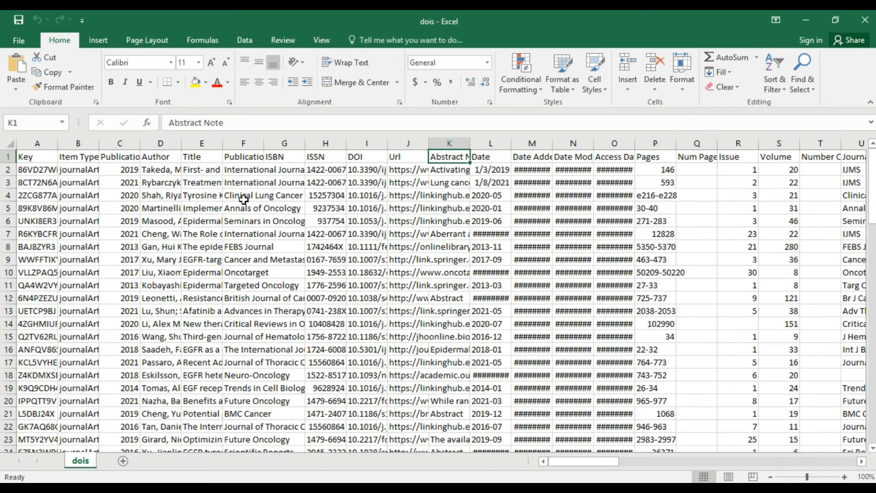
pyautogui.press('Right')
pyautogui.press('Right')
pyautogui.press('Right')
pyautogui.press('Right')
pyautogui.press('Right')
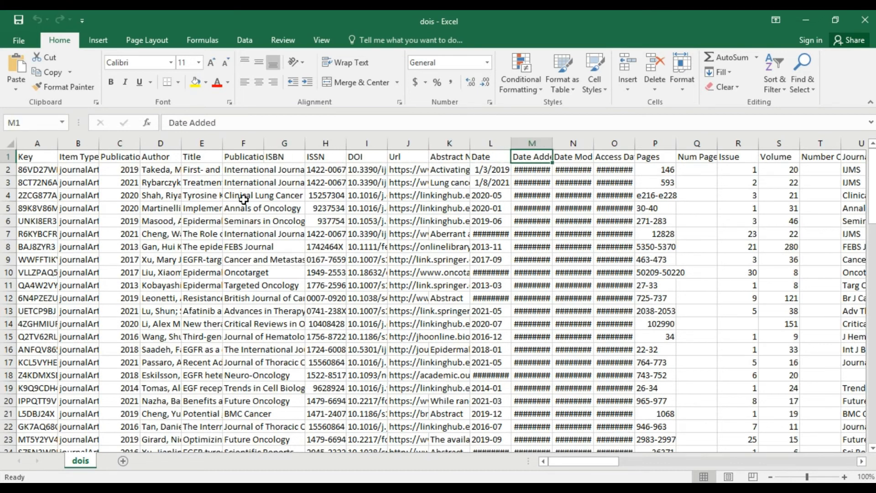
pyautogui.press('Right')
pyautogui.press('Right')
pyautogui.press('Right')
pyautogui.press('Right')
pyautogui.press('Right')
pyautogui.press('Right')
pyautogui.press('Right')
pyautogui.press('Right')
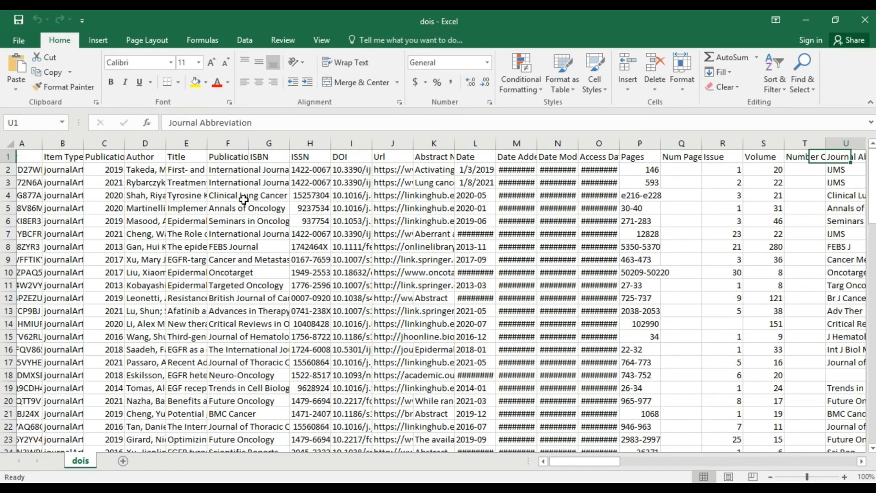
pyautogui.press('Right')
pyautogui.press('Right')
pyautogui.press('Right')
pyautogui.press('Right')
pyautogui.press('Right')
pyautogui.press('Right')
pyautogui.press('Right')
pyautogui.press('Right')
pyautogui.press('Right')
pyautogui.press('Right')
pyautogui.press('Right')
pyautogui.press('Right')
pyautogui.press('Right')
pyautogui.press('Right')
pyautogui.press('Right')
pyautogui.press('Right')
pyautogui.press('Right')
pyautogui.press('Right')
pyautogui.press('Right')
pyautogui.press('Right')
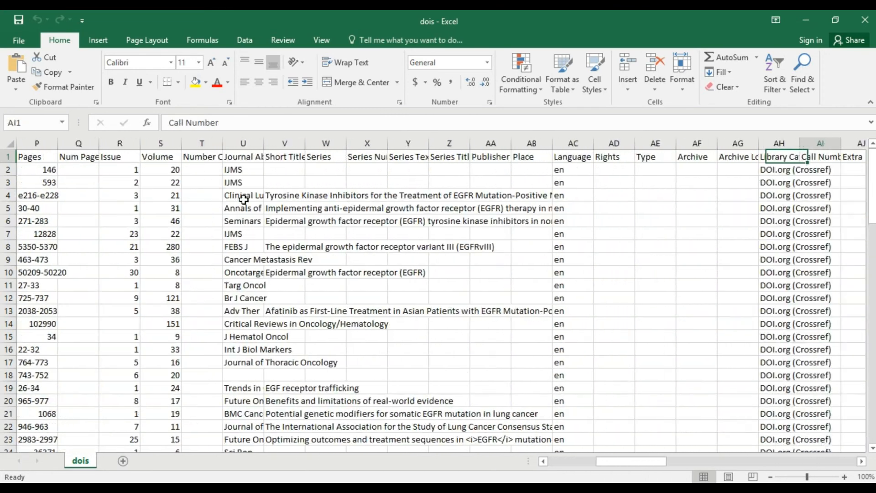
pyautogui.press('Right')
pyautogui.press('Right')
pyautogui.press('Right')
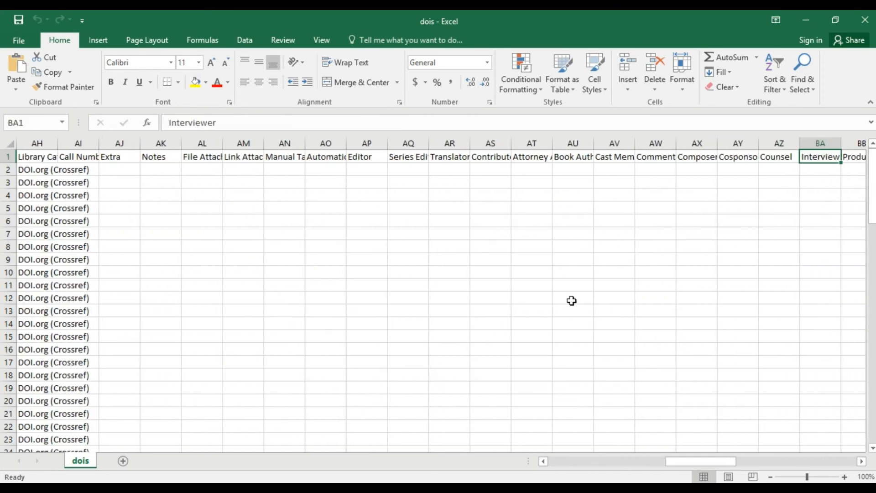
# Step: Return to the first columns, select cell A2, and look over the exported article records again
pyautogui.moveTo(680, 463); pyautogui.dragTo(561, 463)
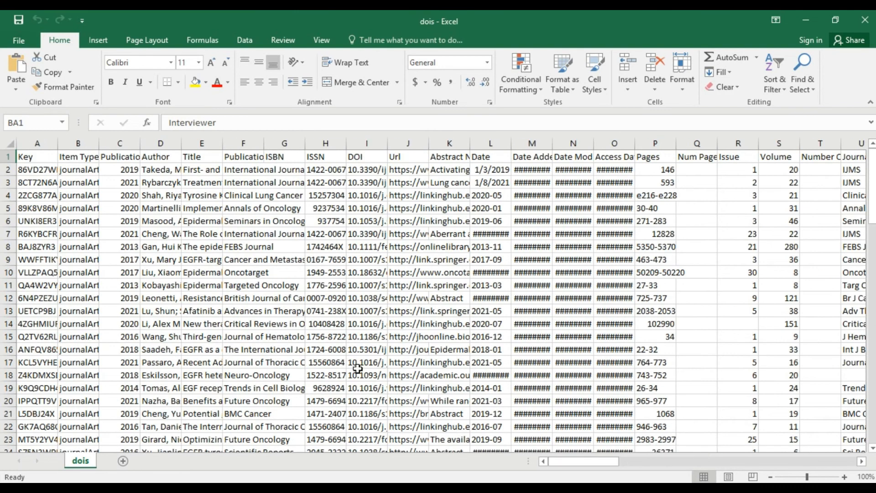
pyautogui.click(53, 166)
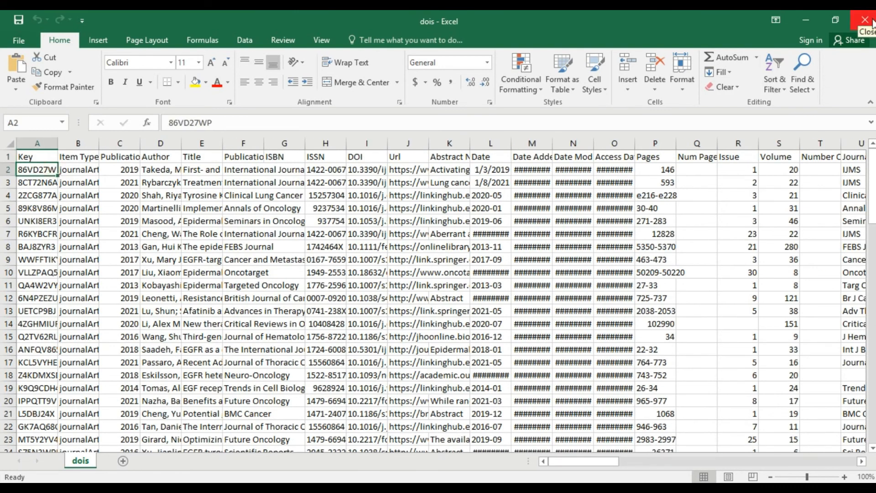
pyautogui.scroll(-20, 551, 227)
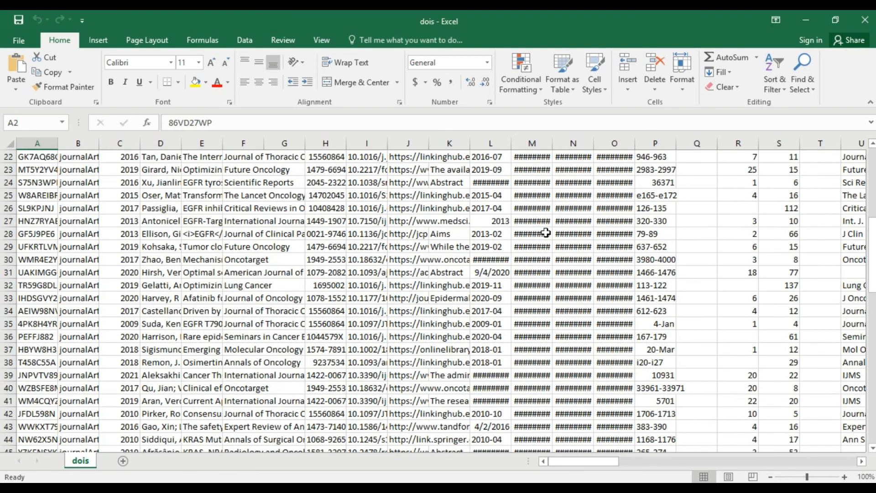
pyautogui.scroll(10, 545, 232)
pyautogui.scroll(17, 545, 233)
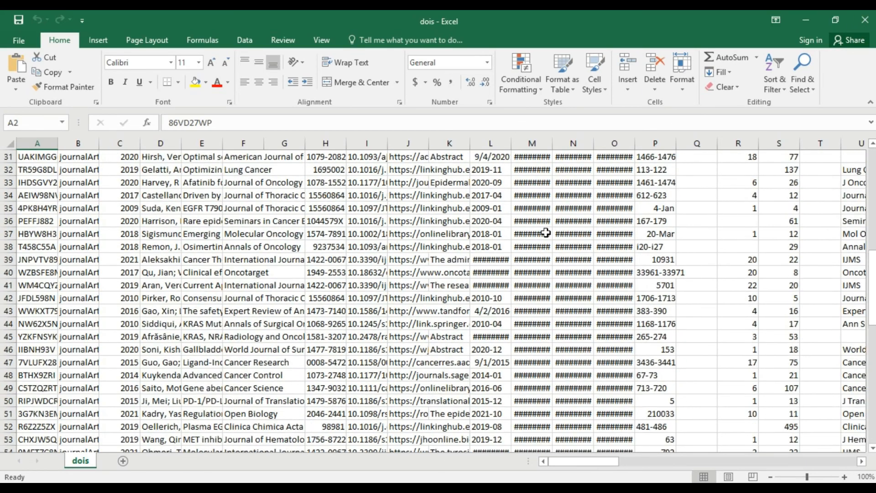